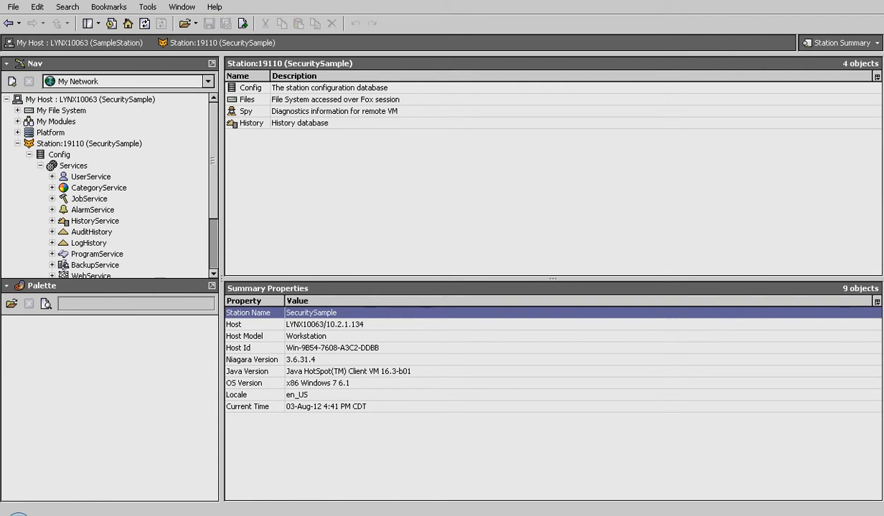
# Select CategoryService in the Nav tree, then collapse the station's Services folder
pyautogui.click(99, 188)
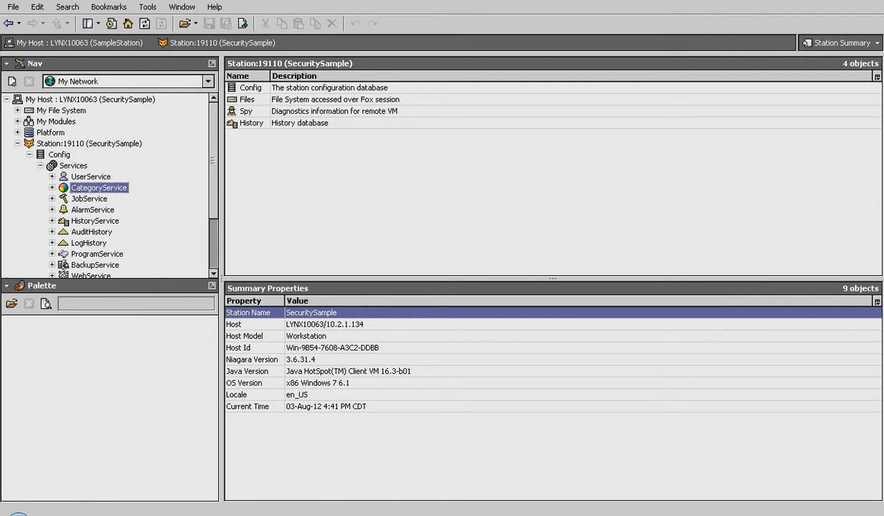
pyautogui.scroll(-2, 108, 183)
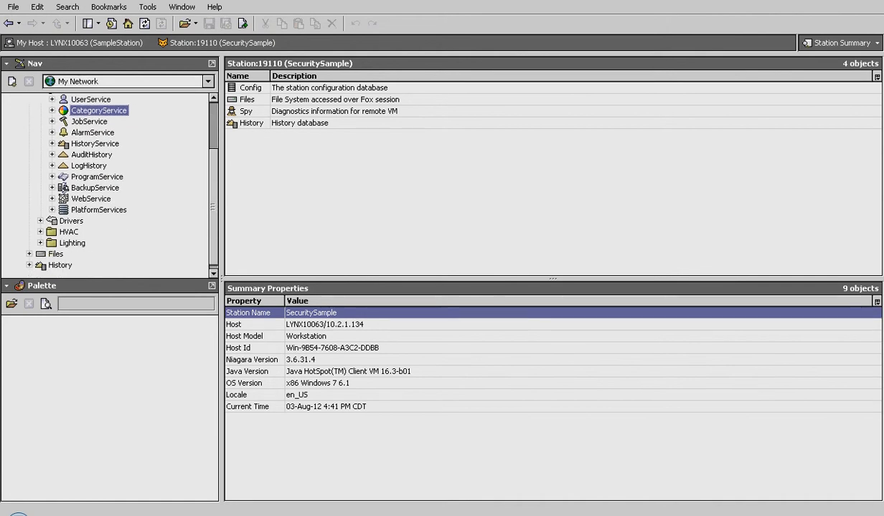
pyautogui.scroll(2, 107, 182)
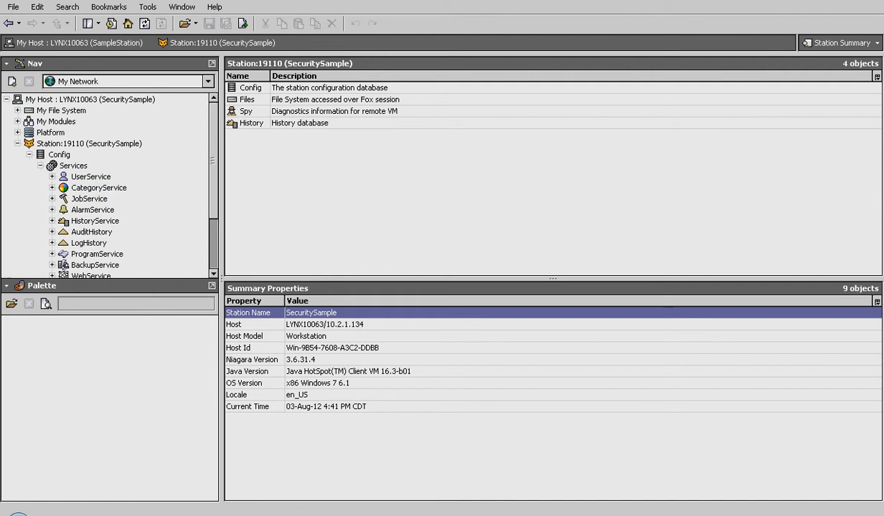
pyautogui.click(41, 165)
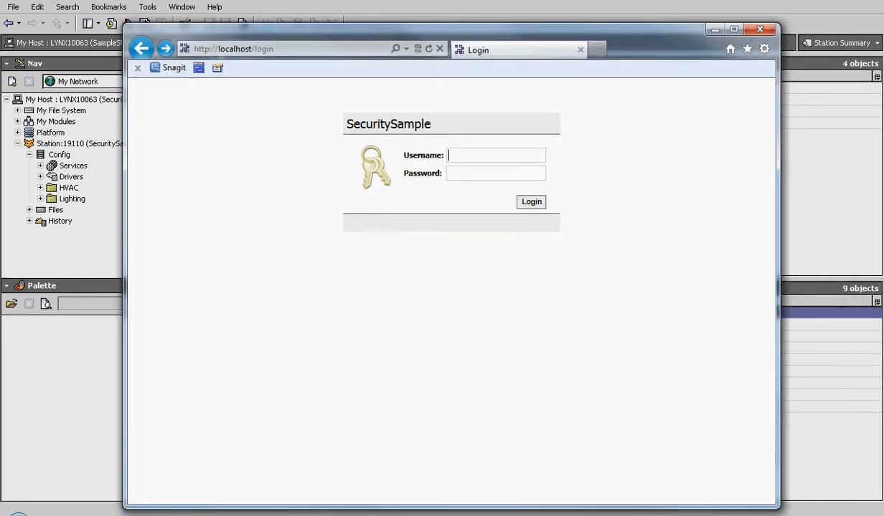
# Log into the localhost station page as BasicUser with its password
pyautogui.write('Bas')
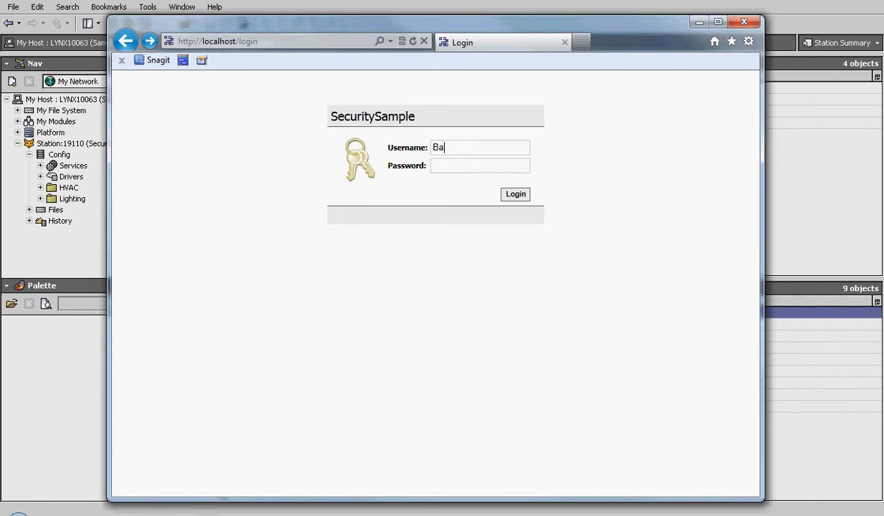
pyautogui.write('icUser')
pyautogui.press('Tab')
pyautogui.write('pass')
pyautogui.press('Return')
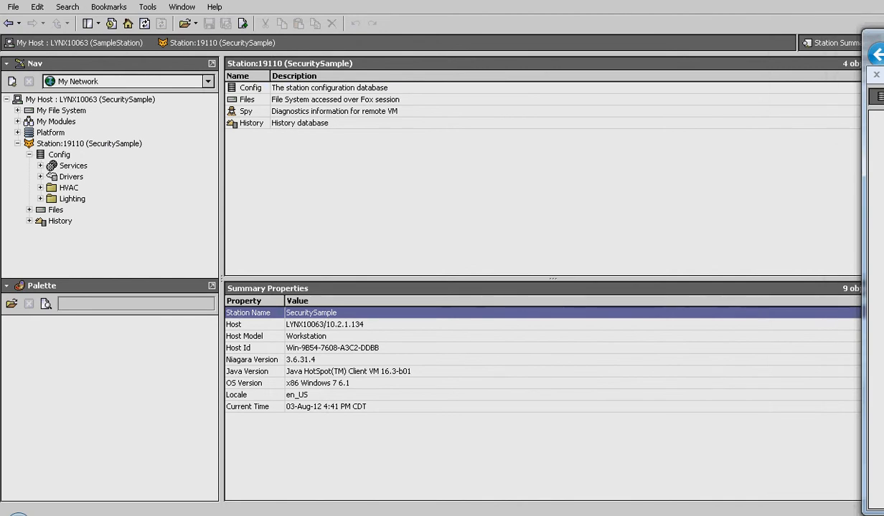
# Open BasicUser in the User Manager and keep its Basic Wb Web Profile type
pyautogui.click(40, 166)
pyautogui.doubleClick(91, 176)
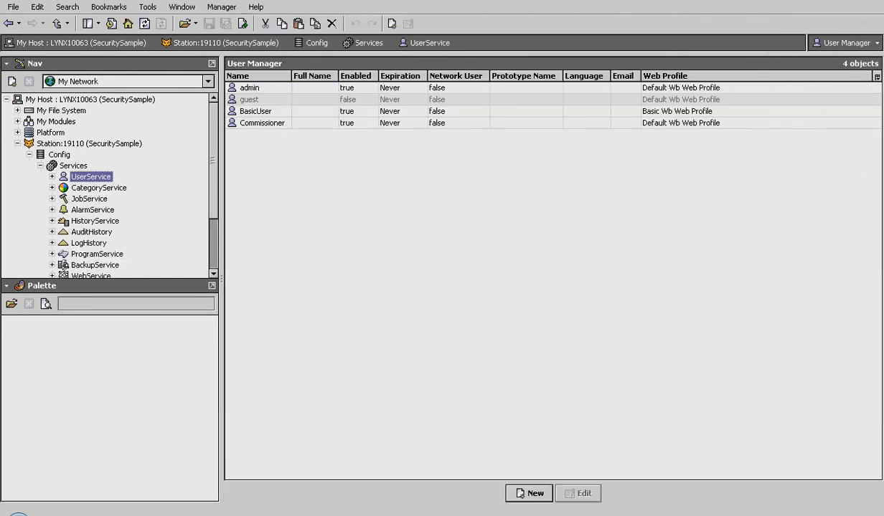
pyautogui.doubleClick(255, 111)
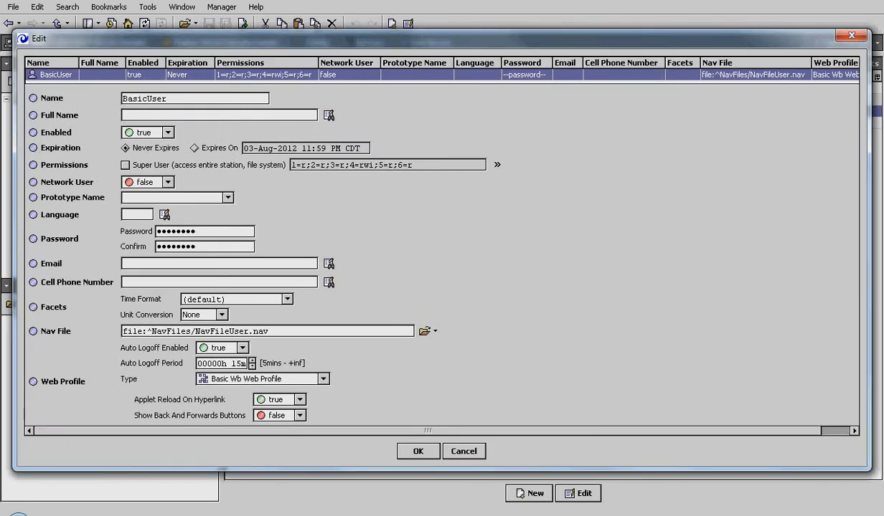
pyautogui.click(323, 378)
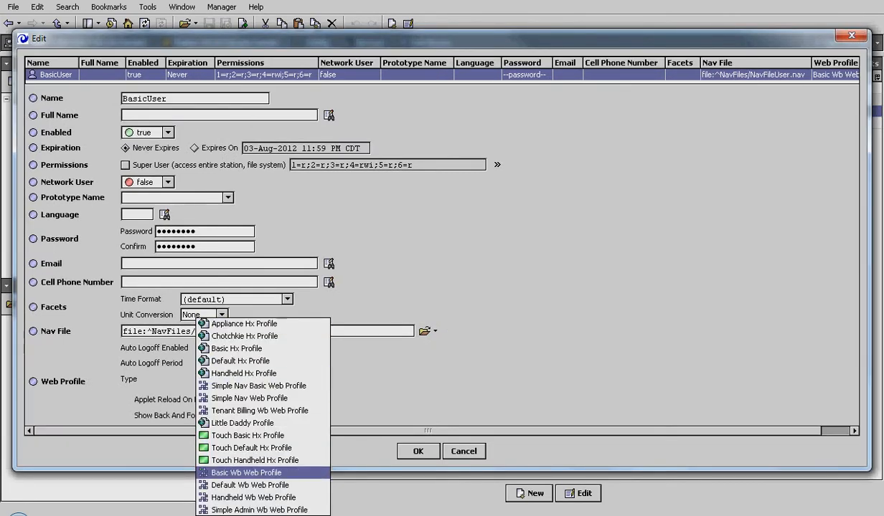
pyautogui.click(263, 473)
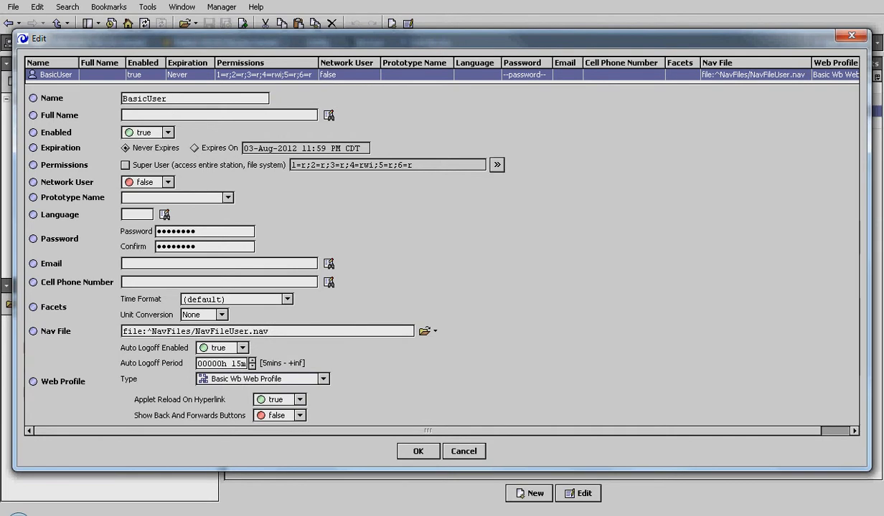
# Review BasicUser's permissions grid, cancel the edit unchanged, and bring the browser back in front
pyautogui.click(496, 165)
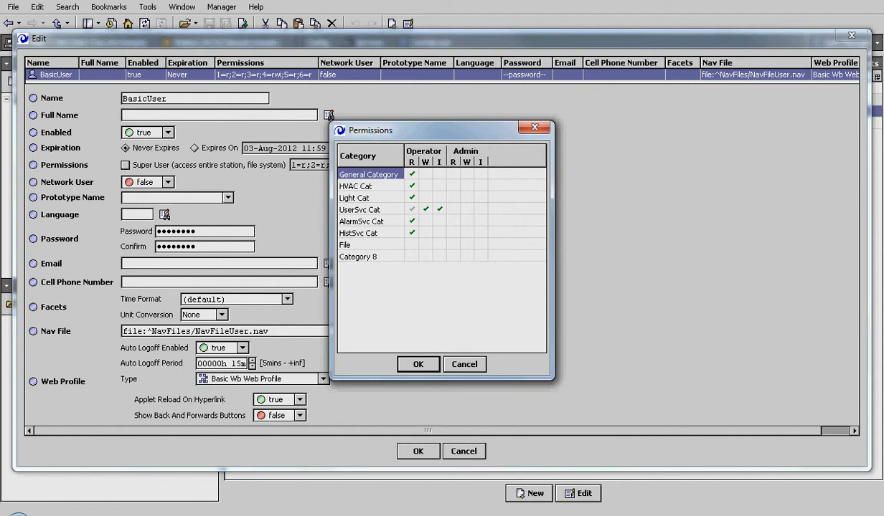
pyautogui.click(464, 364)
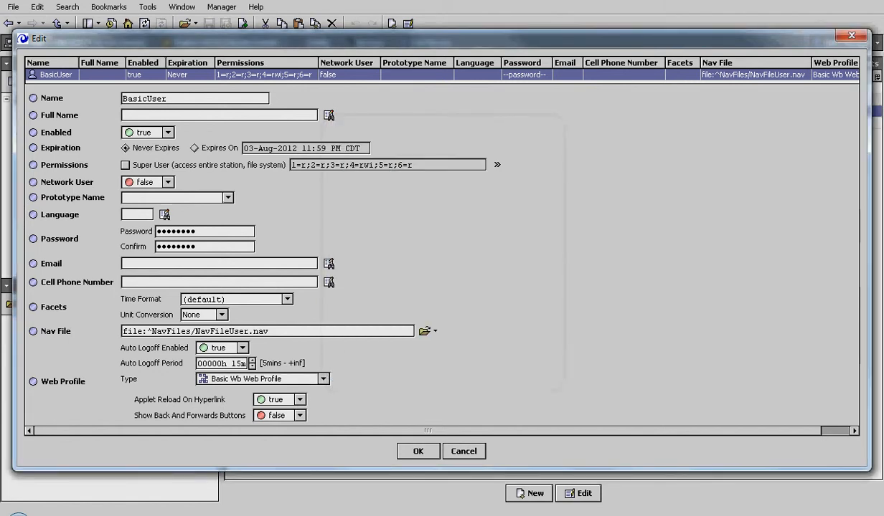
pyautogui.click(464, 452)
pyautogui.moveTo(883, 36); pyautogui.dragTo(381, 27)
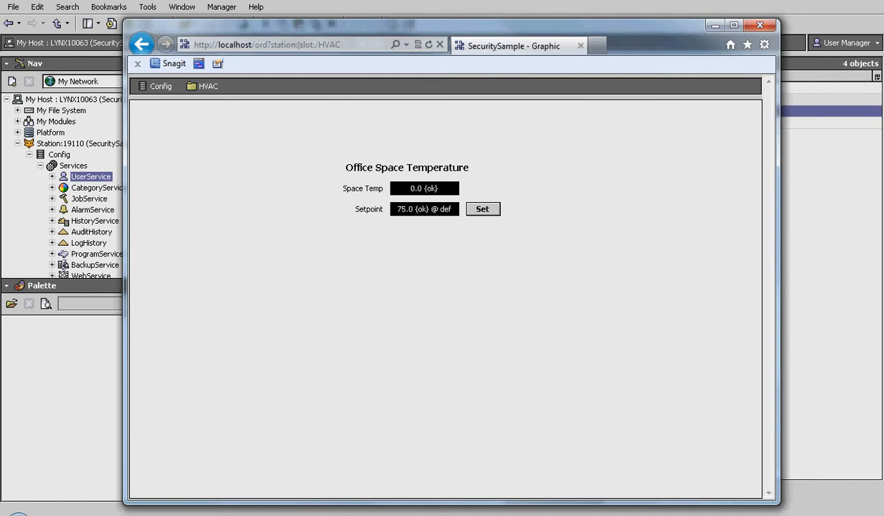
# Try setting the office Setpoint to 82 as BasicUser and dismiss the permission error
pyautogui.click(483, 209)
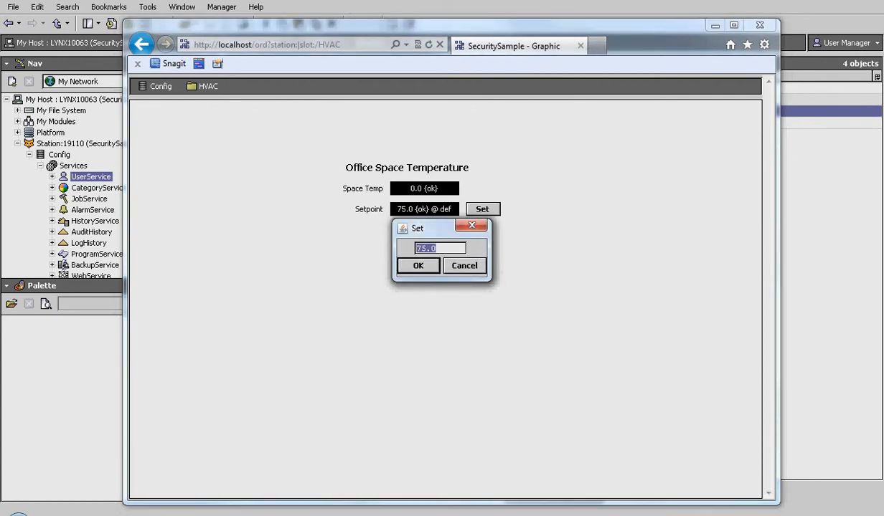
pyautogui.write('82')
pyautogui.press('Return')
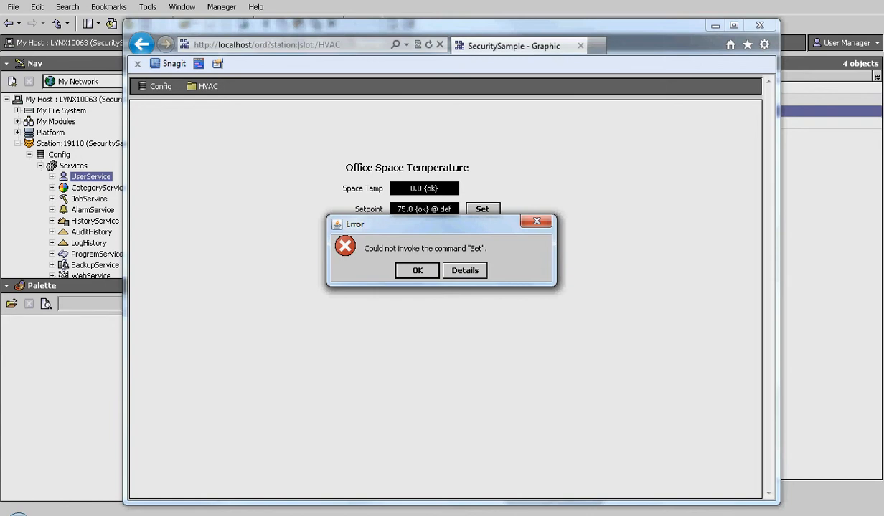
pyautogui.press('Return')
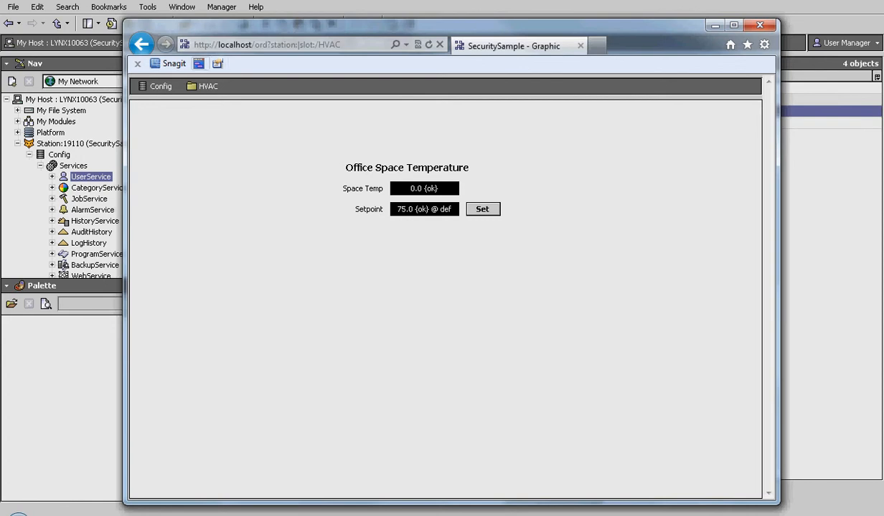
# Go back to the login page and log in as Commissioner with its password
pyautogui.click(142, 45)
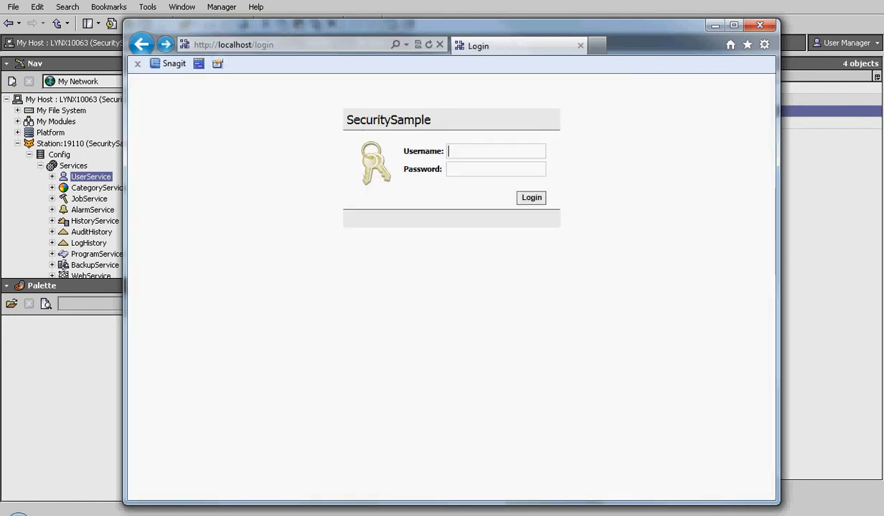
pyautogui.write('Commissioner')
pyautogui.press('Tab')
pyautogui.write('●●●●●●●●●●●●')
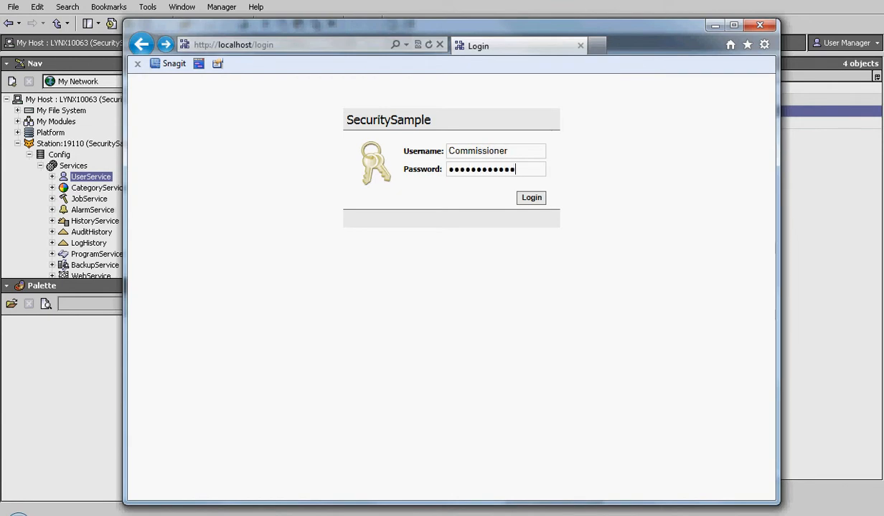
pyautogui.press('Return')
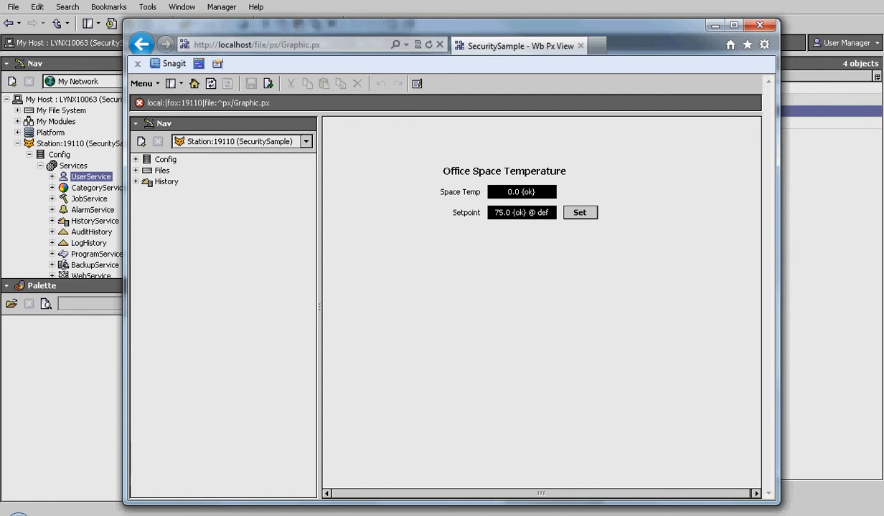
# Browse Config, HVAC and Lighting in the Nav tree, select UserService, and move the browser aside
pyautogui.click(135, 160)
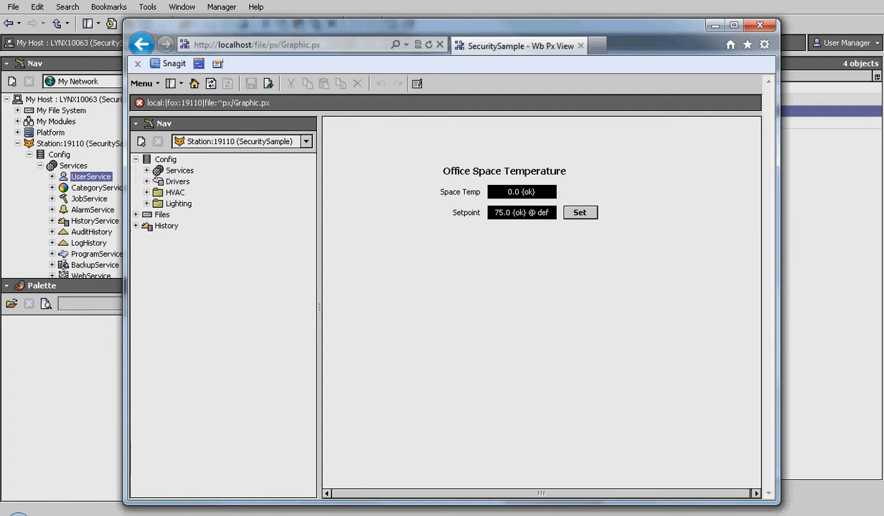
pyautogui.click(146, 193)
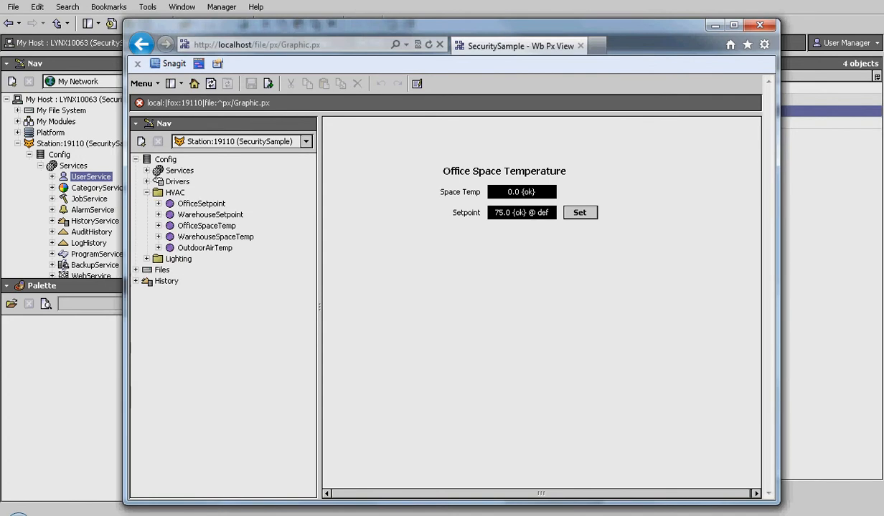
pyautogui.click(175, 193)
pyautogui.click(148, 259)
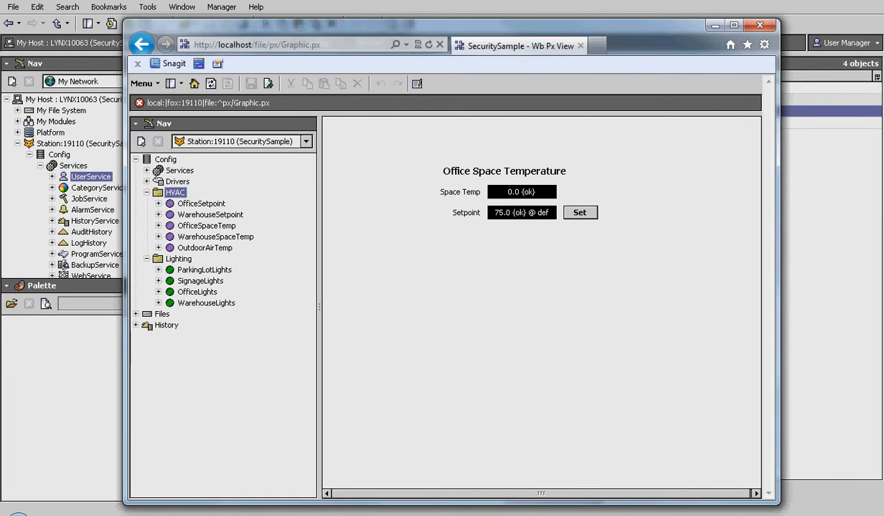
pyautogui.click(147, 193)
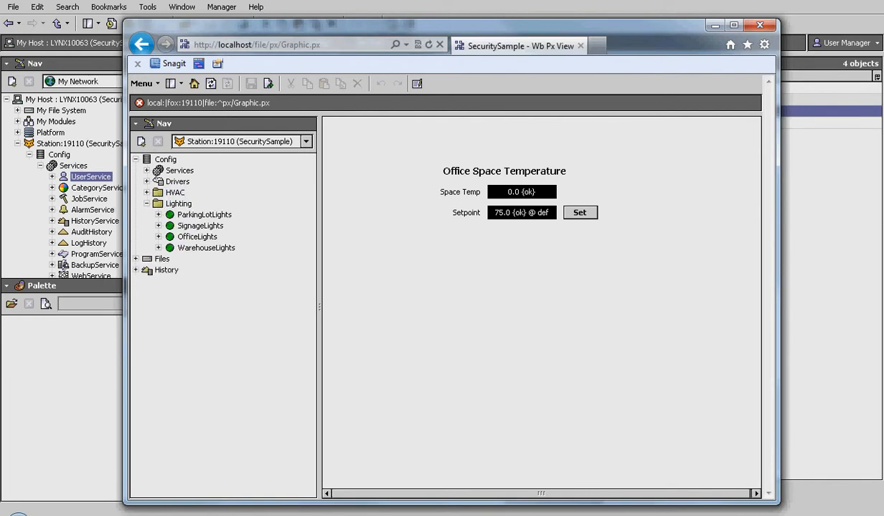
pyautogui.click(147, 204)
pyautogui.click(147, 171)
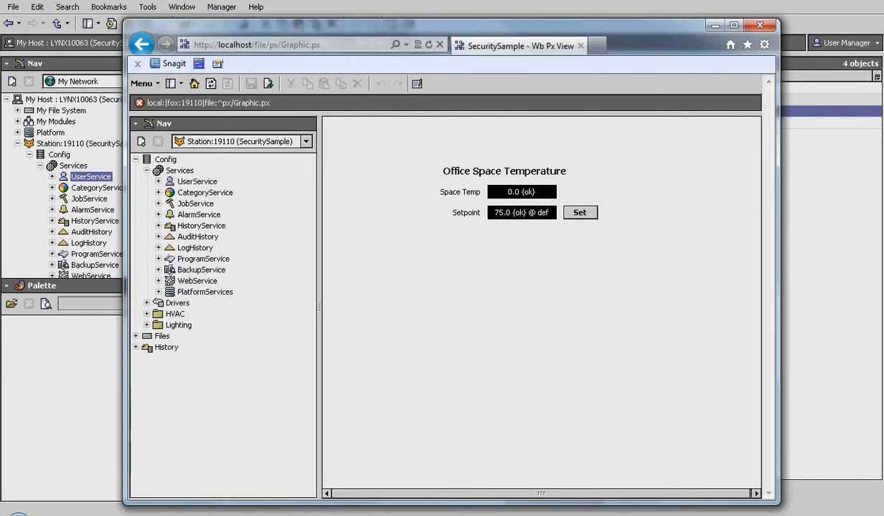
pyautogui.click(197, 181)
pyautogui.moveTo(243, 25); pyautogui.dragTo(883, 30)
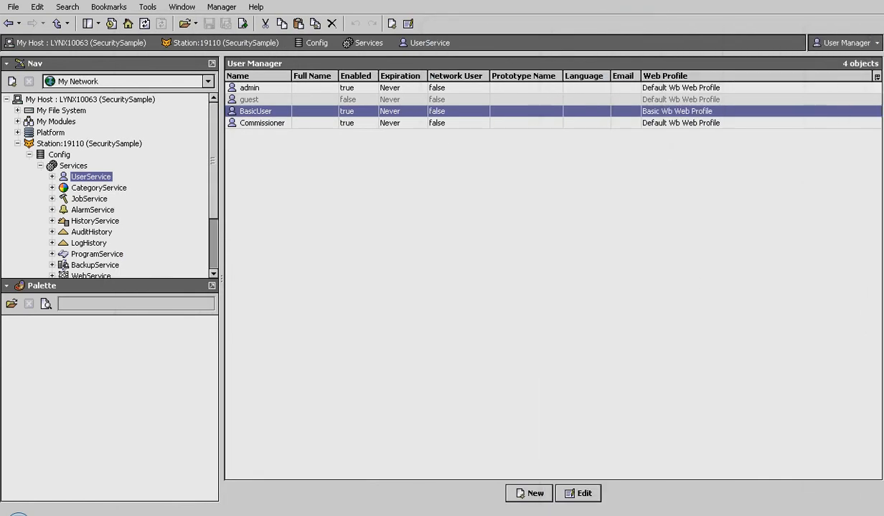
pyautogui.doubleClick(262, 123)
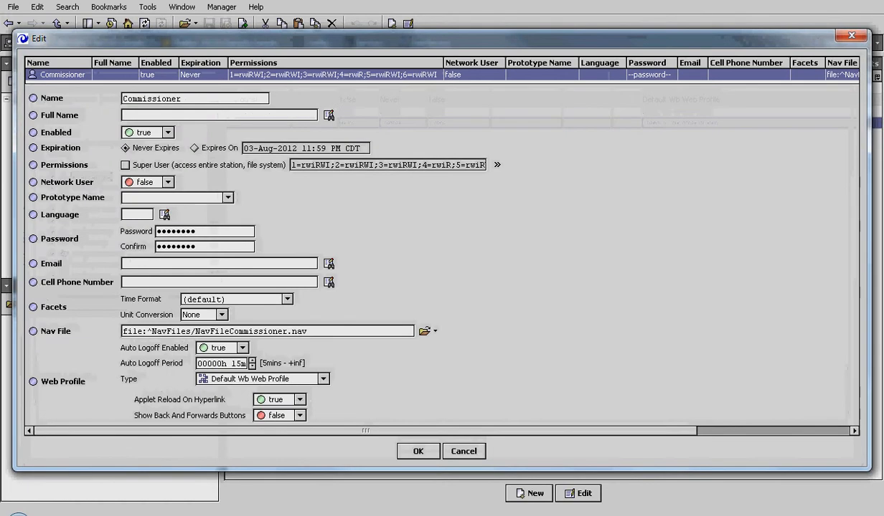
pyautogui.click(496, 165)
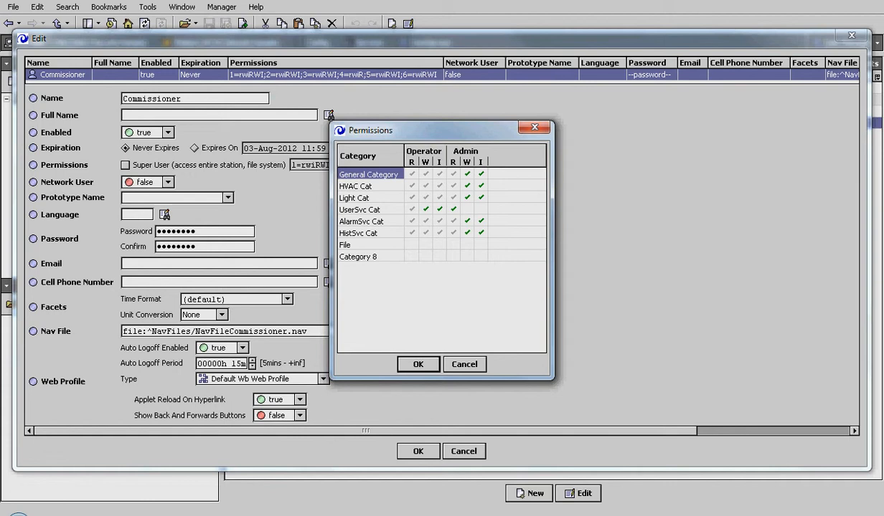
pyautogui.press('Return')
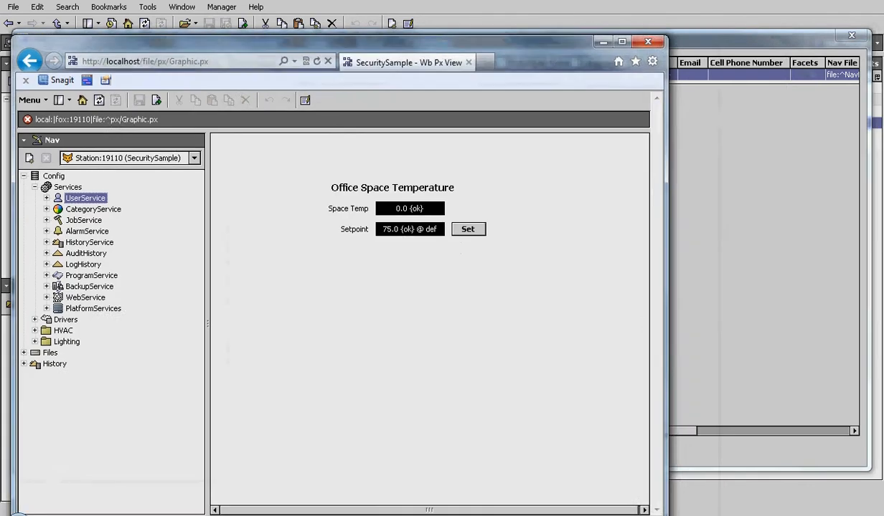
# Expand UserService in the browser's Nav tree and open the Commissioner user's property sheet
pyautogui.moveTo(345, 42); pyautogui.dragTo(454, 5)
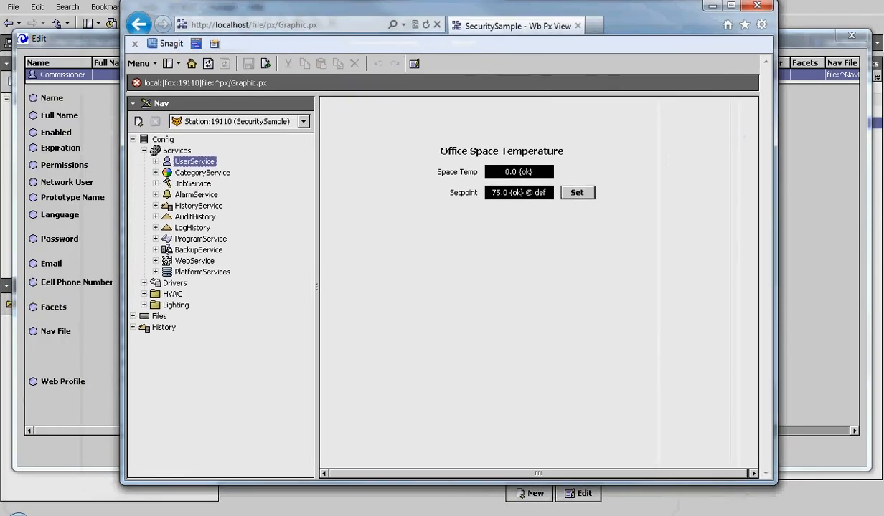
pyautogui.click(156, 161)
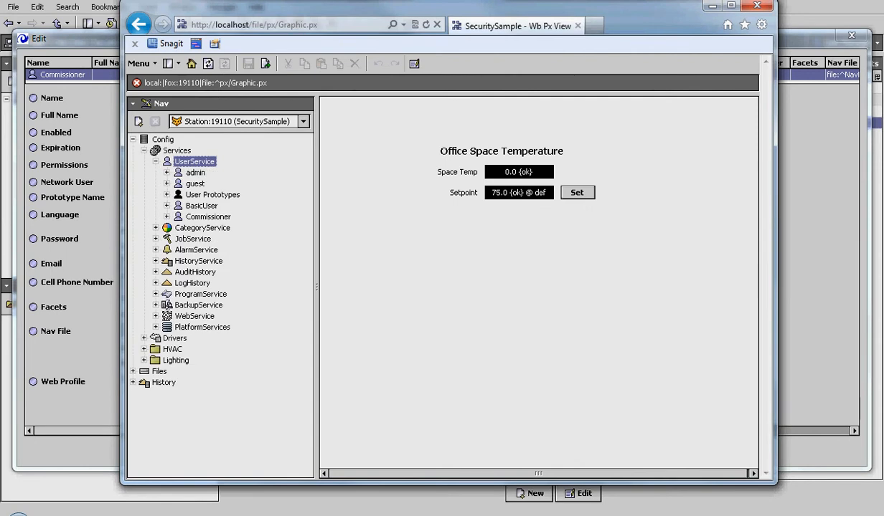
pyautogui.doubleClick(208, 216)
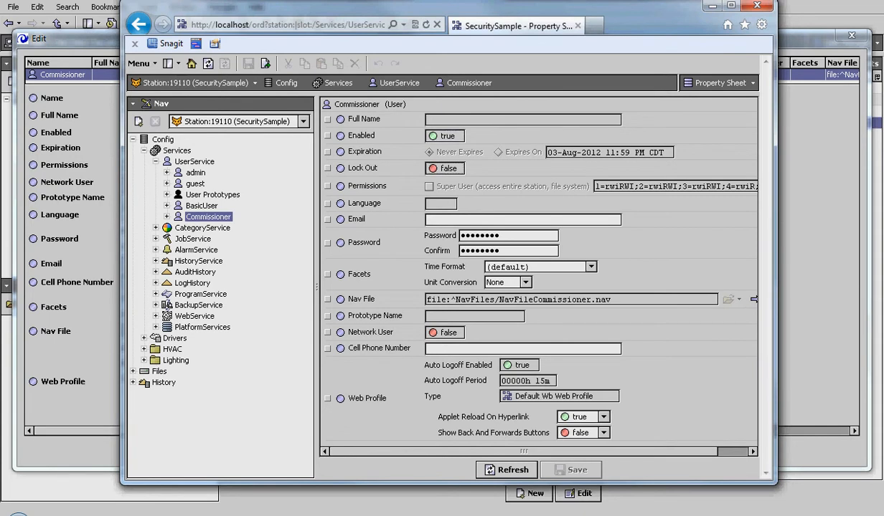
pyautogui.click(438, 203)
# Review BasicUser's property sheet, collapse UserService, and open the HVAC Office Space Temperature graphic
pyautogui.doubleClick(201, 205)
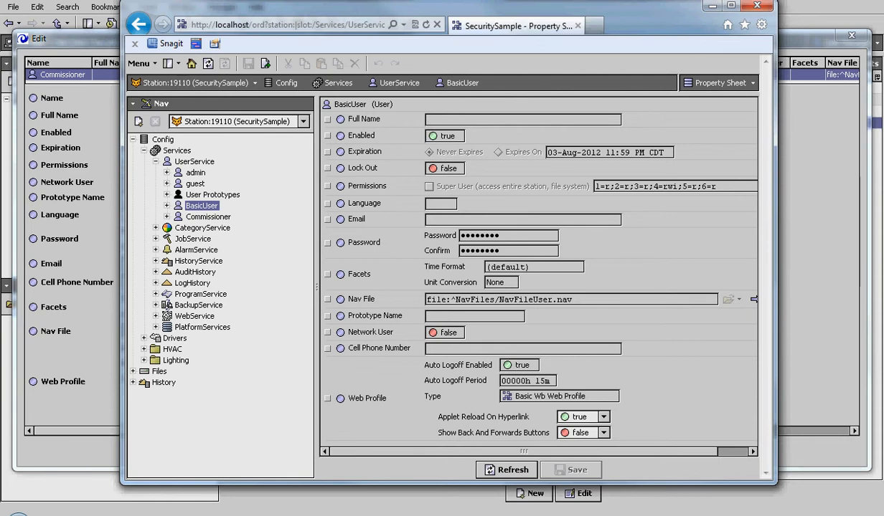
pyautogui.click(155, 161)
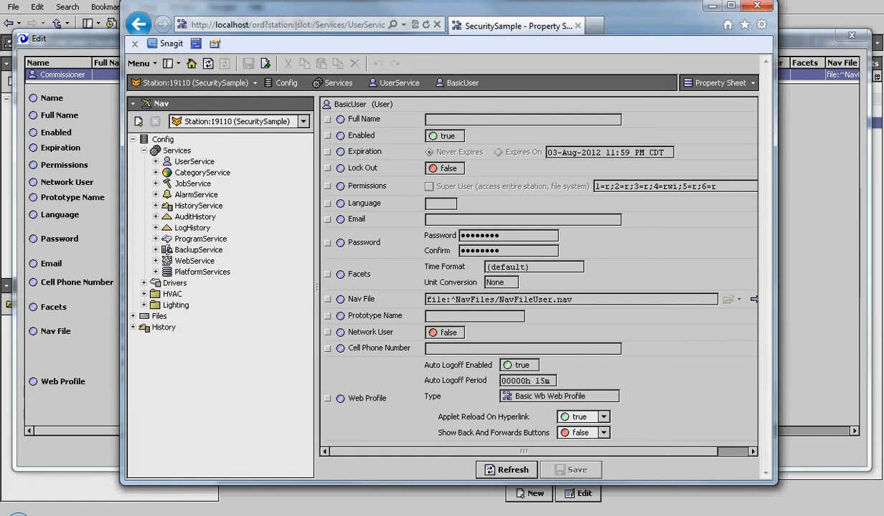
pyautogui.click(156, 162)
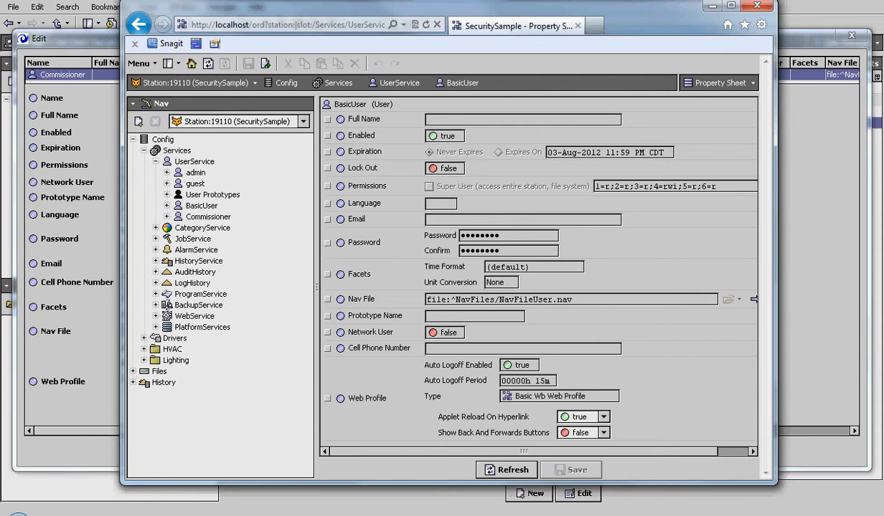
pyautogui.click(202, 205)
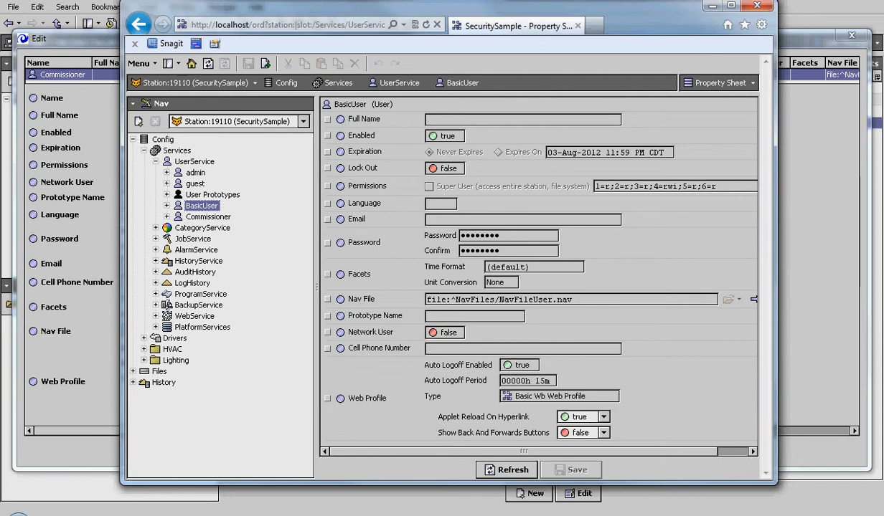
pyautogui.click(155, 161)
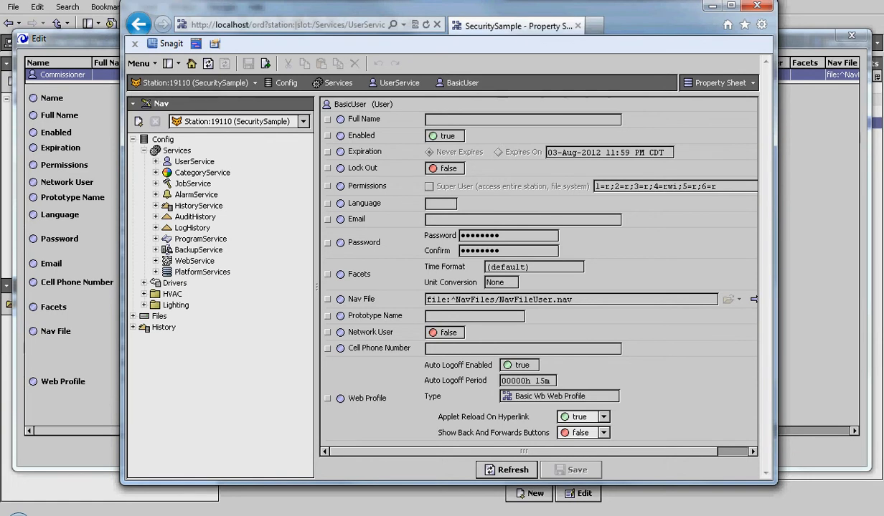
pyautogui.doubleClick(172, 294)
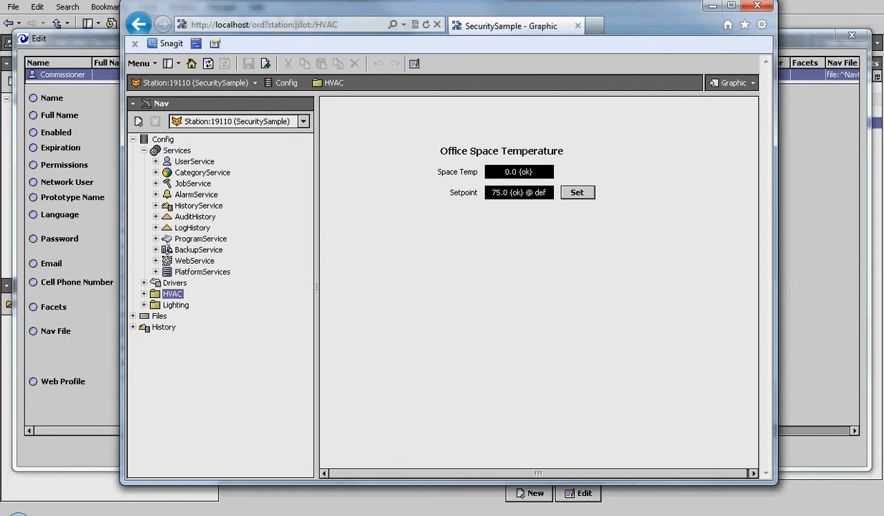
# Lower the Office Space Temperature setpoint from 75.0 to 74.0
pyautogui.click(577, 193)
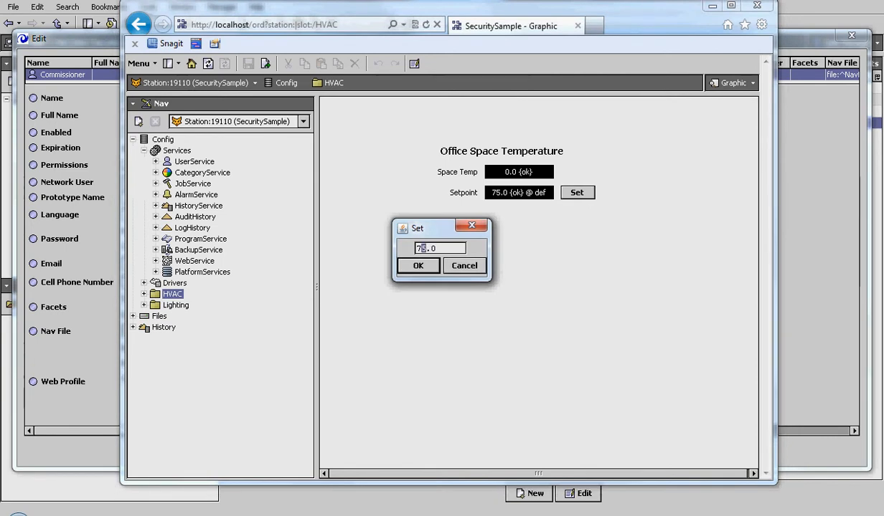
pyautogui.write('4')
pyautogui.press('Return')
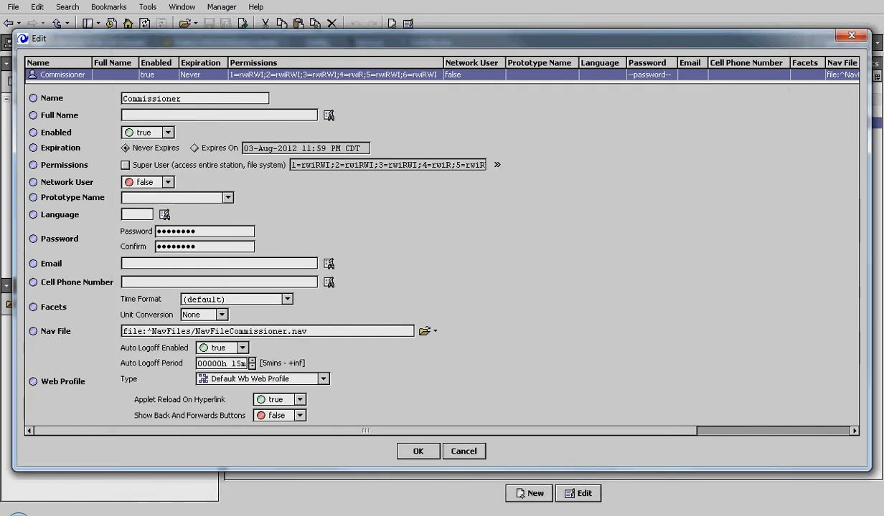
# Check Commissioner's Default Wb Web Profile, nav file and permissions, close unchanged, then select admin
pyautogui.click(323, 379)
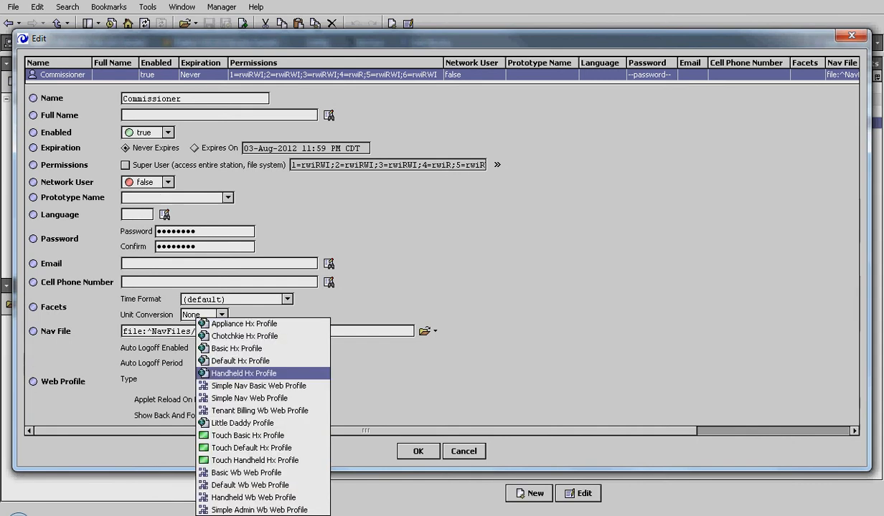
pyautogui.click(250, 486)
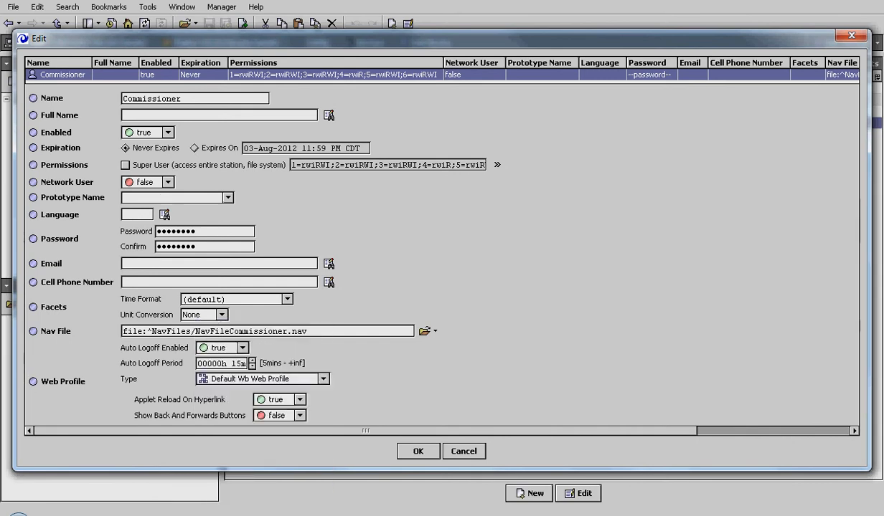
pyautogui.click(436, 331)
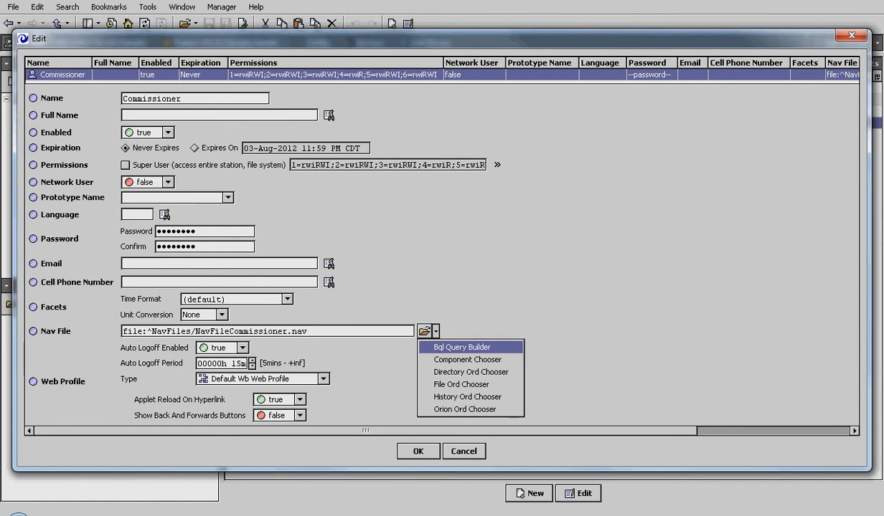
pyautogui.press('Escape')
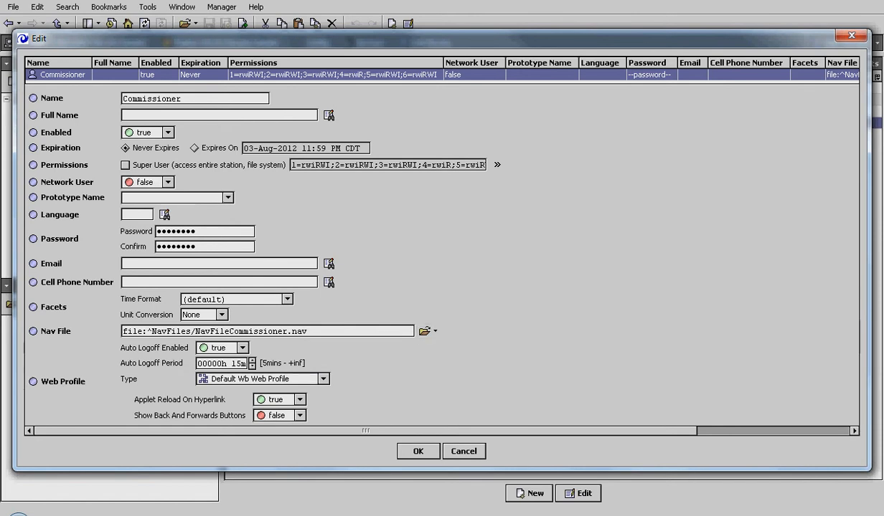
pyautogui.click(497, 165)
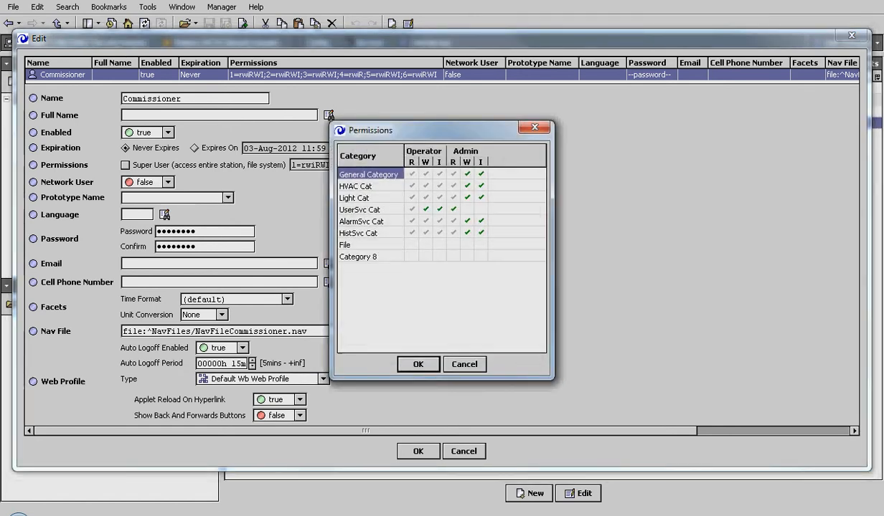
pyautogui.press('Escape')
pyautogui.press('Escape')
pyautogui.click(249, 88)
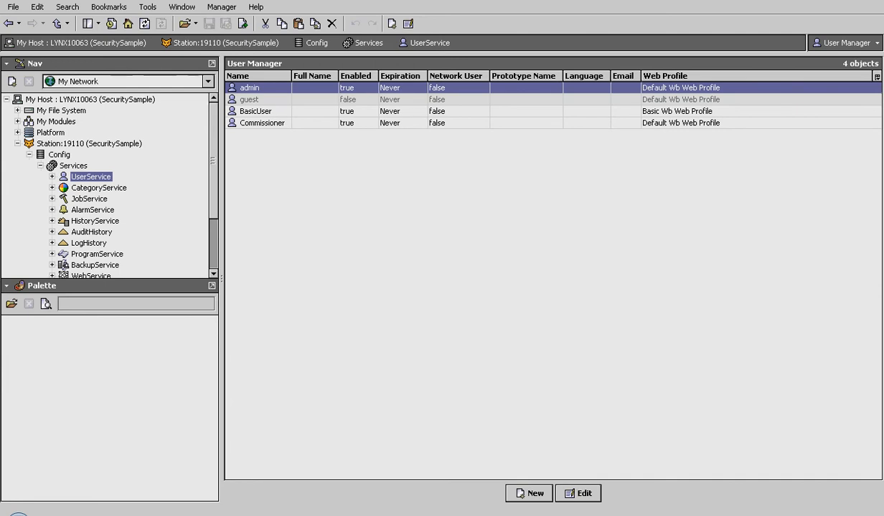
# Collapse Services in the Nav tree and expand the station's Files node to view its files
pyautogui.scroll(-7, 107, 187)
pyautogui.scroll(3, 107, 187)
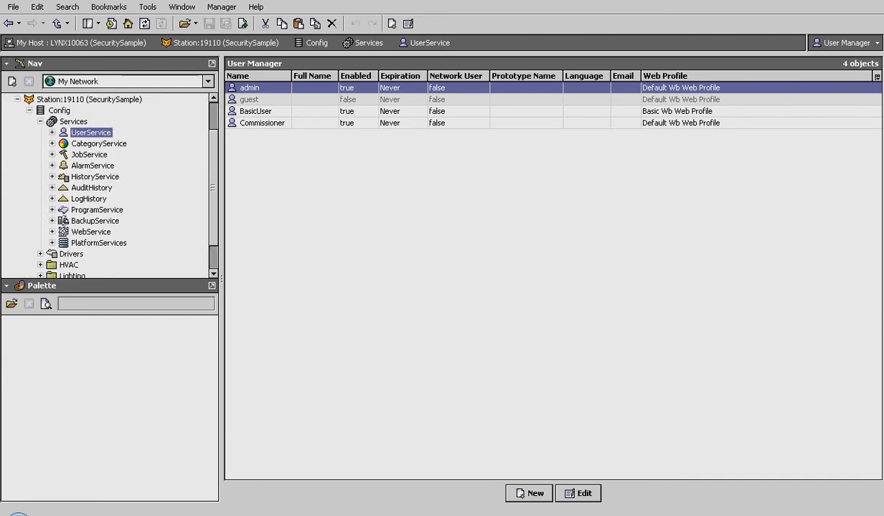
pyautogui.click(41, 122)
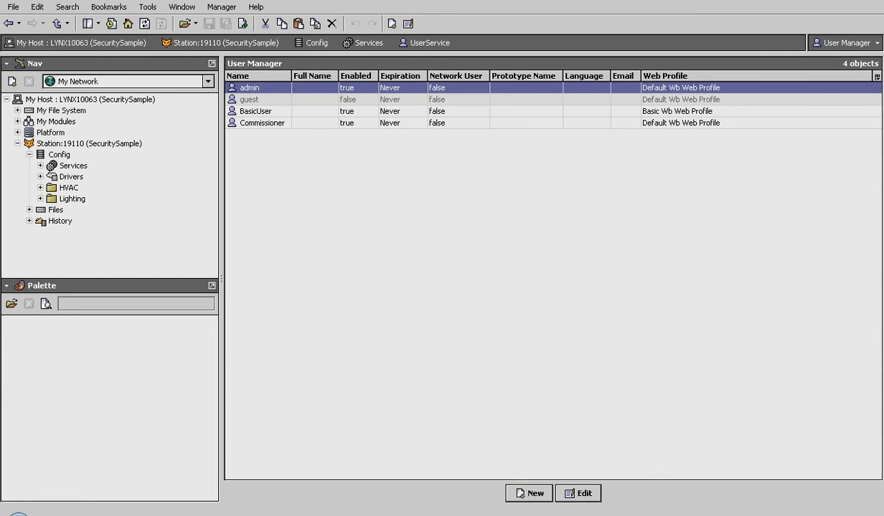
pyautogui.click(56, 210)
pyautogui.click(29, 210)
pyautogui.click(29, 211)
pyautogui.click(30, 210)
# Select config.bog, collapse Files, and open BasicUser's edit form showing Basic Wb Web Profile and NavFileUser.nav
pyautogui.scroll(-3, 107, 187)
pyautogui.click(76, 178)
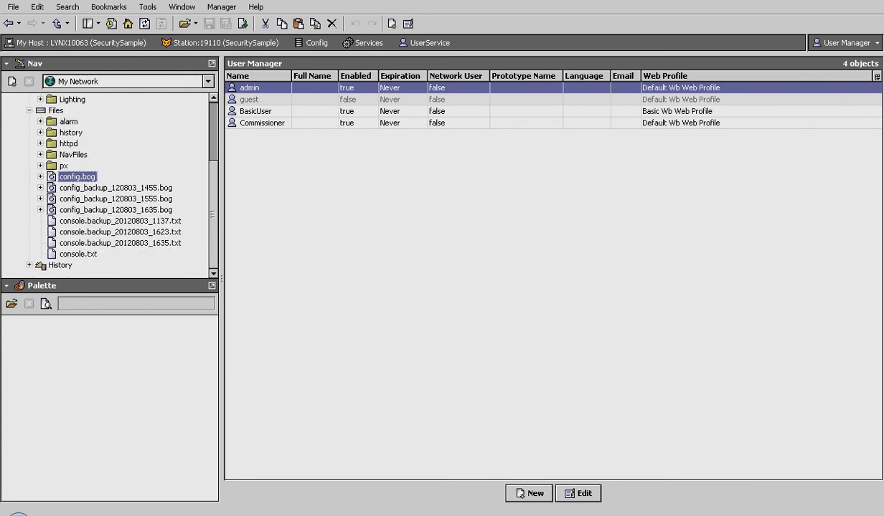
pyautogui.scroll(3, 108, 187)
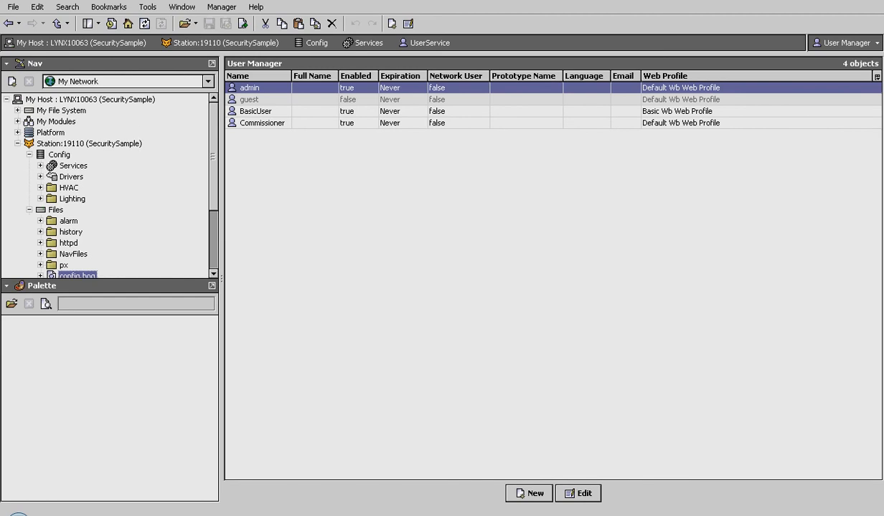
pyautogui.click(29, 210)
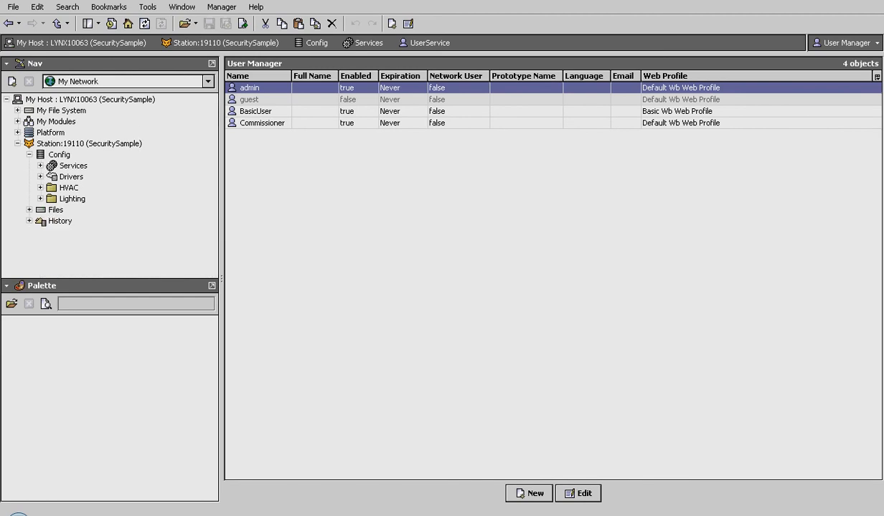
pyautogui.doubleClick(255, 111)
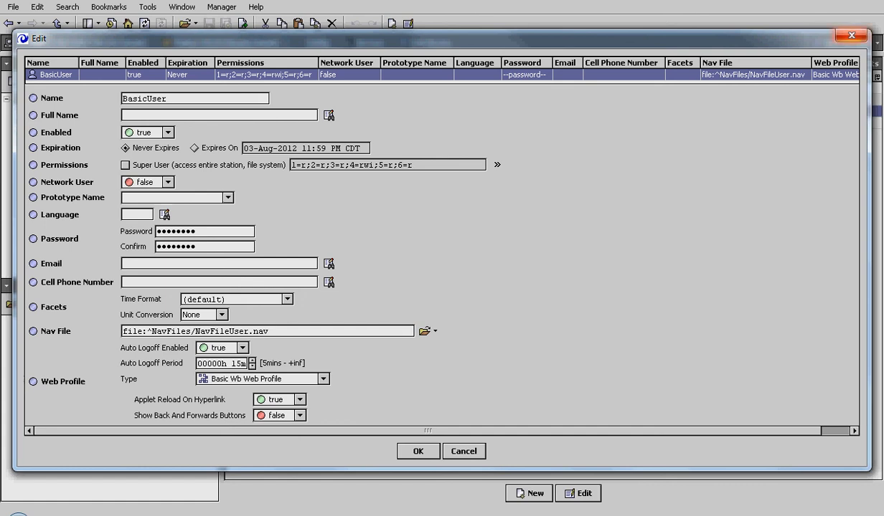
# Dismiss BasicUser's edit form and expand Services to list the station's services
pyautogui.press('Escape')
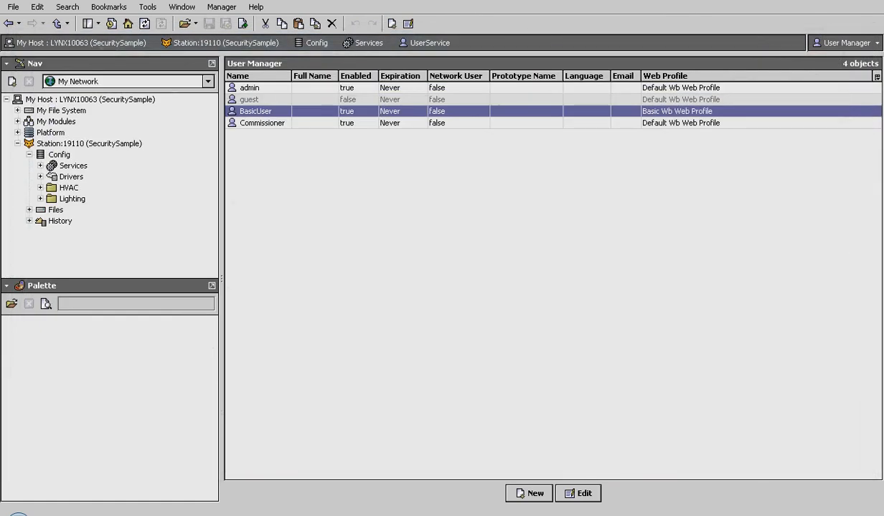
pyautogui.click(40, 165)
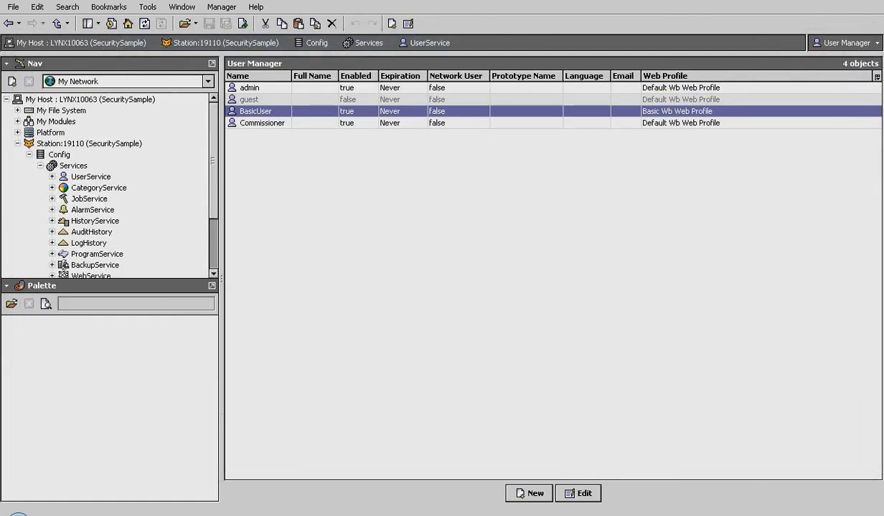